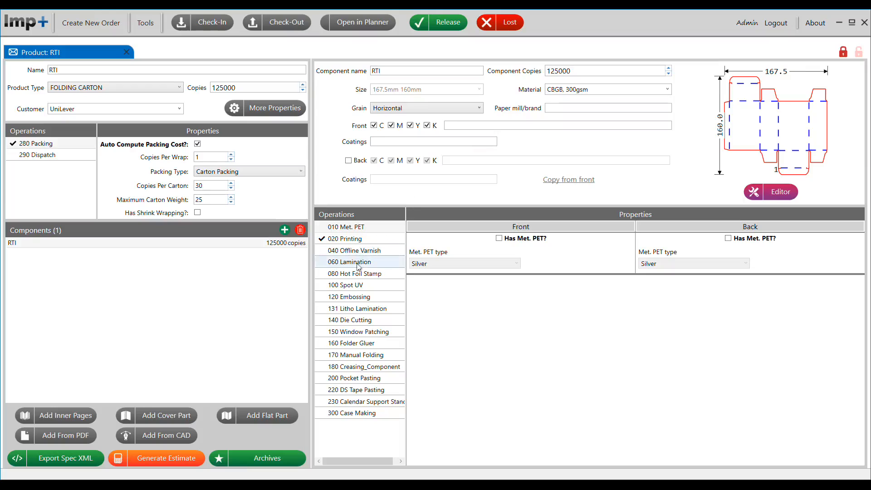
Step: Enable gloss lamination and gloss spot UV on the front of the RTI component and generate the estimate
{"action": "left_click", "coordinate": [503, 241]}
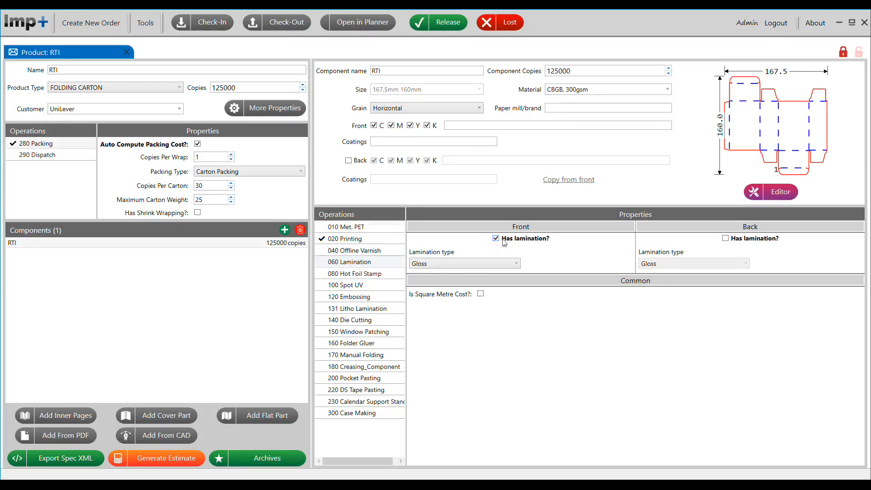
{"action": "left_click", "coordinate": [359, 285]}
{"action": "left_click", "coordinate": [519, 239]}
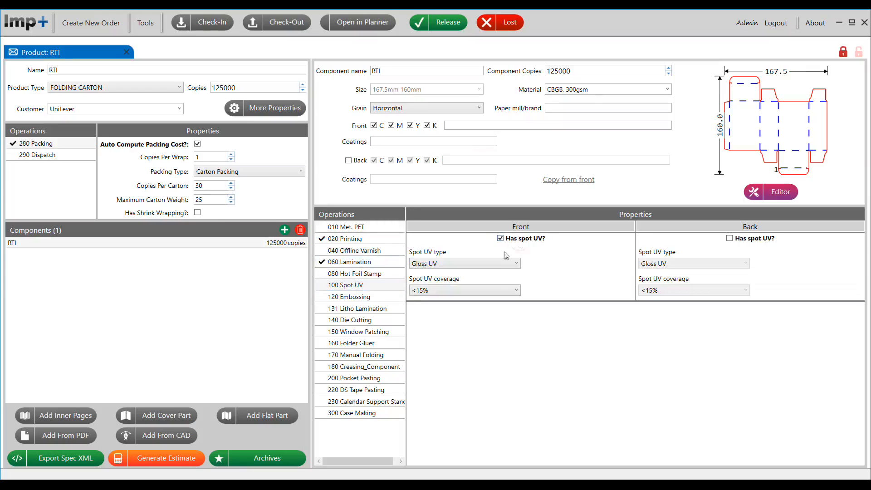
{"action": "left_click", "coordinate": [363, 298]}
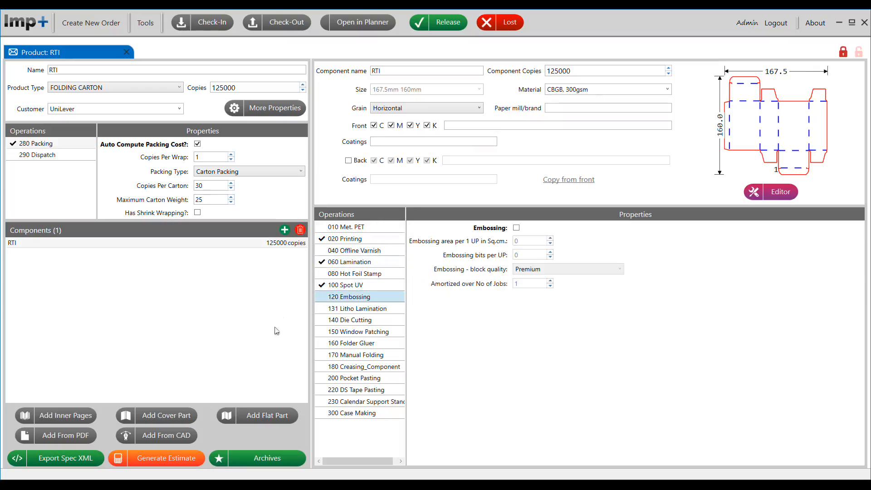
{"action": "left_click", "coordinate": [173, 459]}
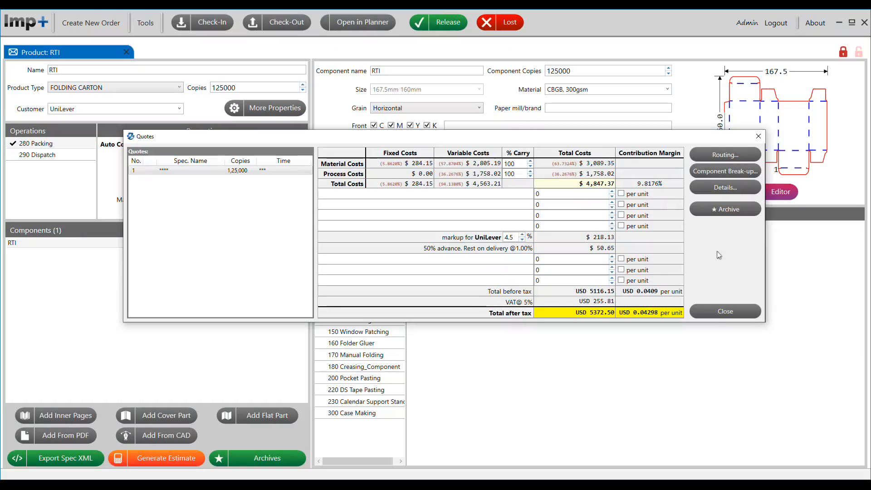
Step: Review the estimate's routing, examining the sheet layout and the cost and time breakdown of each operation
{"action": "left_click", "coordinate": [705, 152]}
{"action": "mouse_move", "coordinate": [38, 81]}
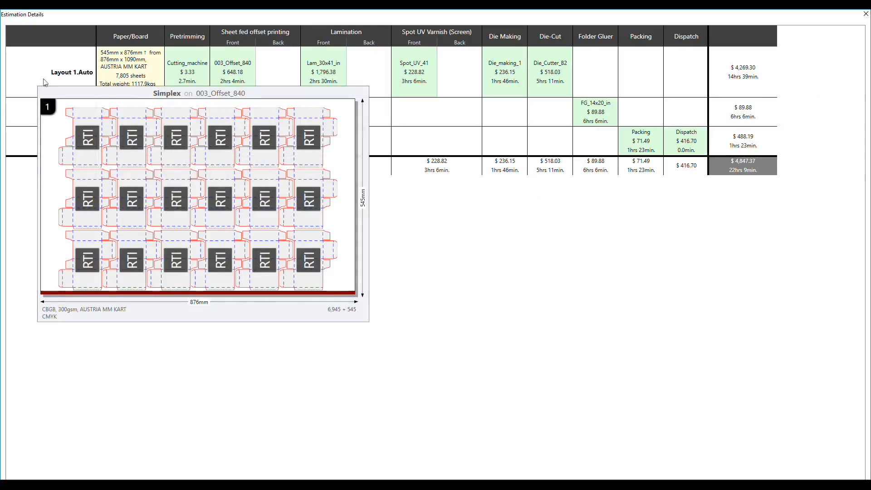
{"action": "mouse_move", "coordinate": [189, 81]}
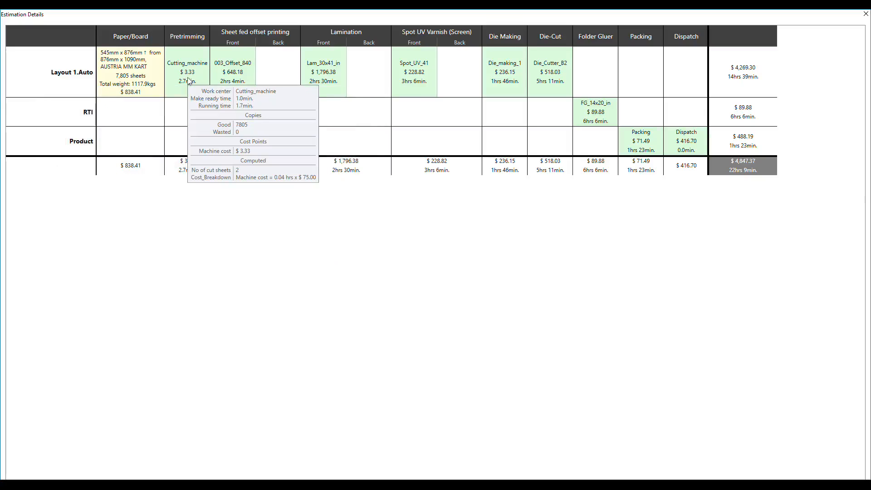
{"action": "mouse_move", "coordinate": [234, 83]}
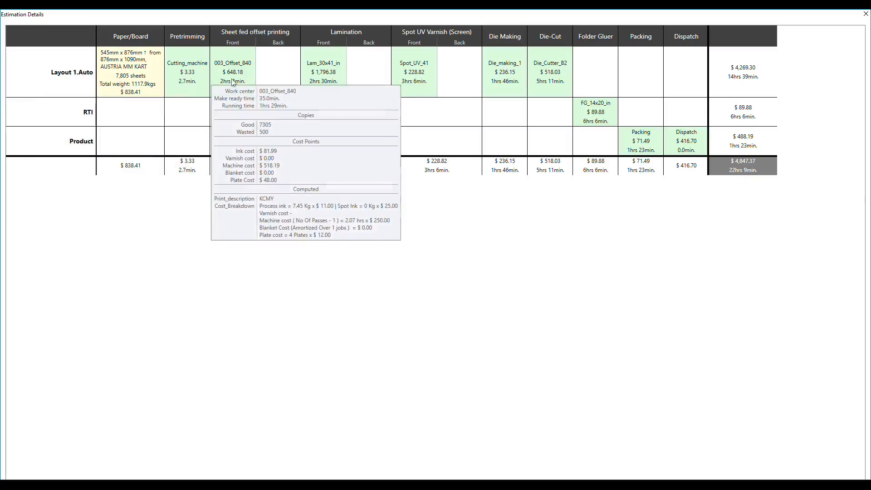
{"action": "mouse_move", "coordinate": [321, 77]}
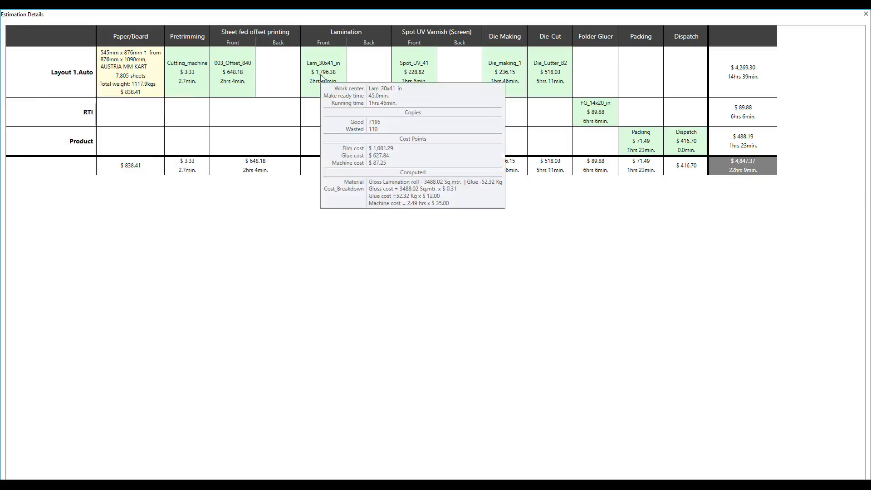
{"action": "mouse_move", "coordinate": [417, 76]}
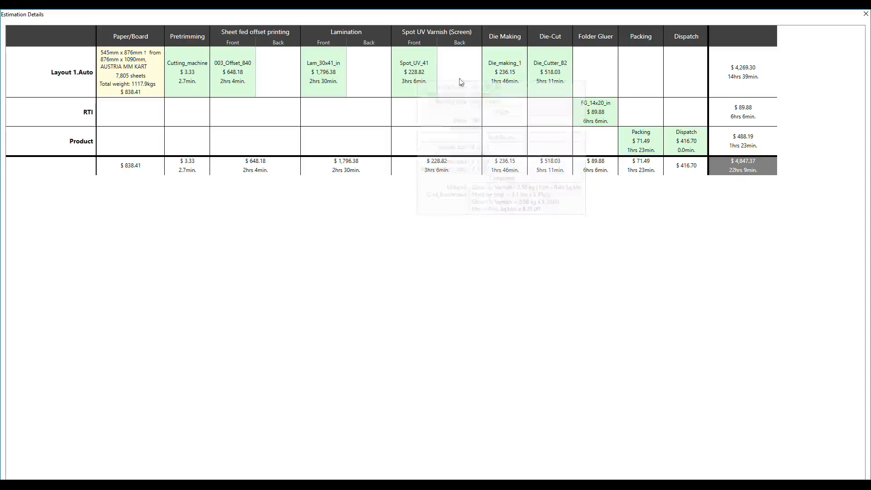
{"action": "mouse_move", "coordinate": [506, 81]}
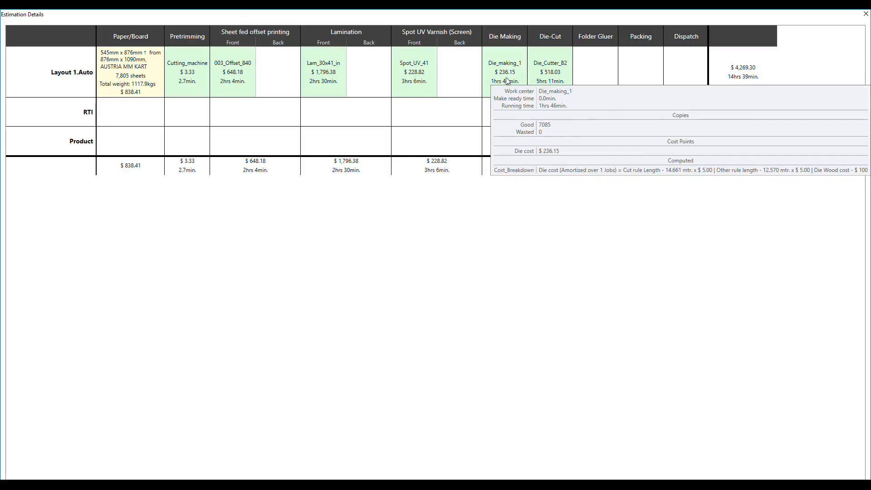
{"action": "mouse_move", "coordinate": [540, 80]}
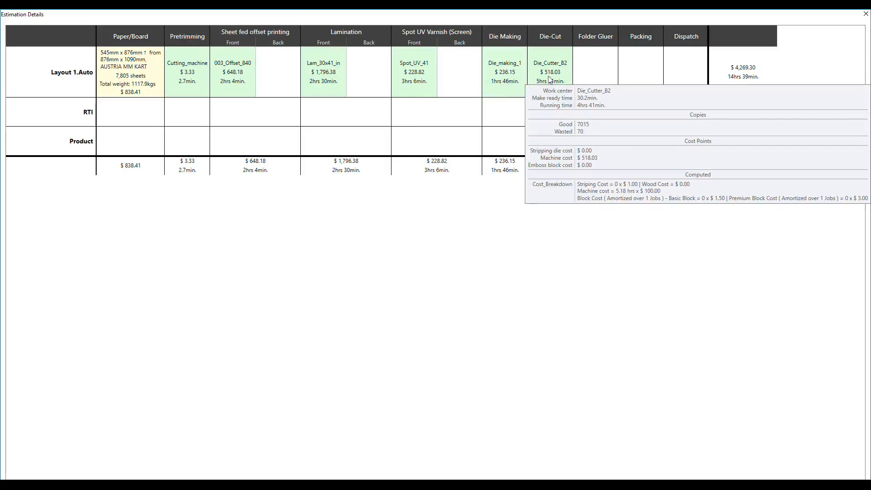
{"action": "mouse_move", "coordinate": [595, 118]}
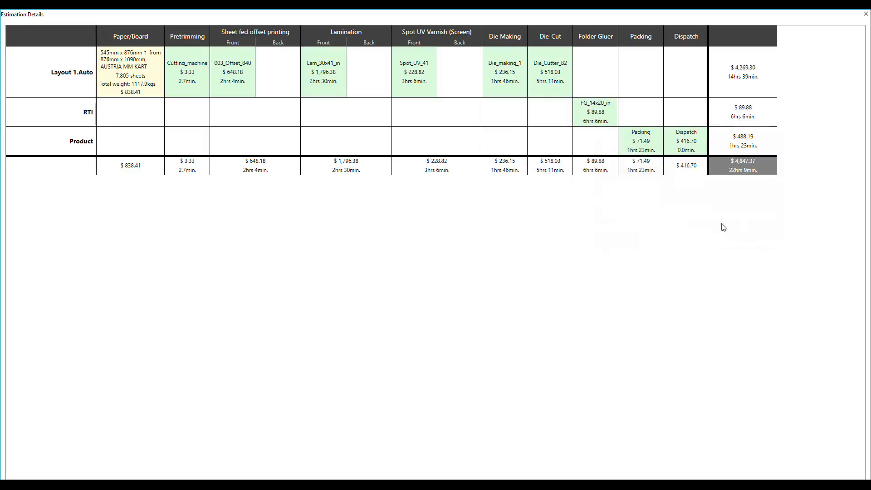
{"action": "left_click", "coordinate": [865, 15]}
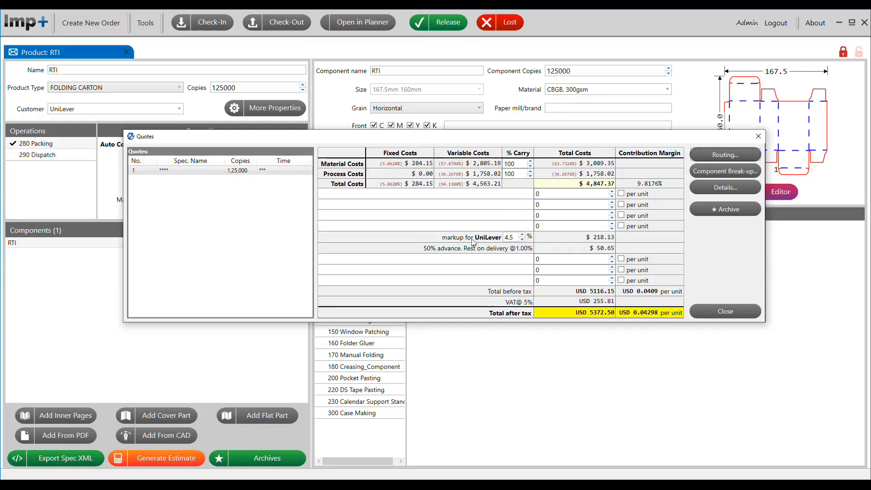
Step: Check in product RTI with due date 15-04-2020 and archive the quote as V1
{"action": "left_click", "coordinate": [522, 234]}
{"action": "left_click", "coordinate": [522, 239]}
{"action": "left_click", "coordinate": [708, 211]}
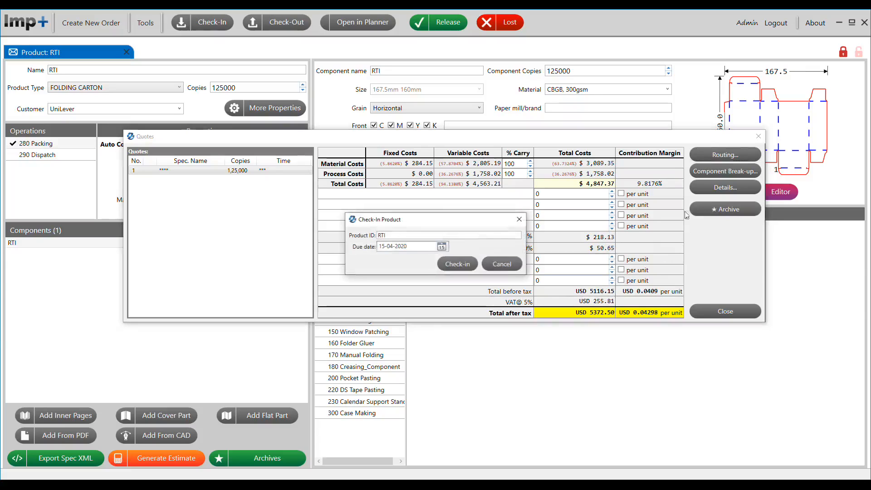
{"action": "left_click", "coordinate": [448, 262]}
{"action": "type", "text": "V1"}
{"action": "key", "text": "Return"}
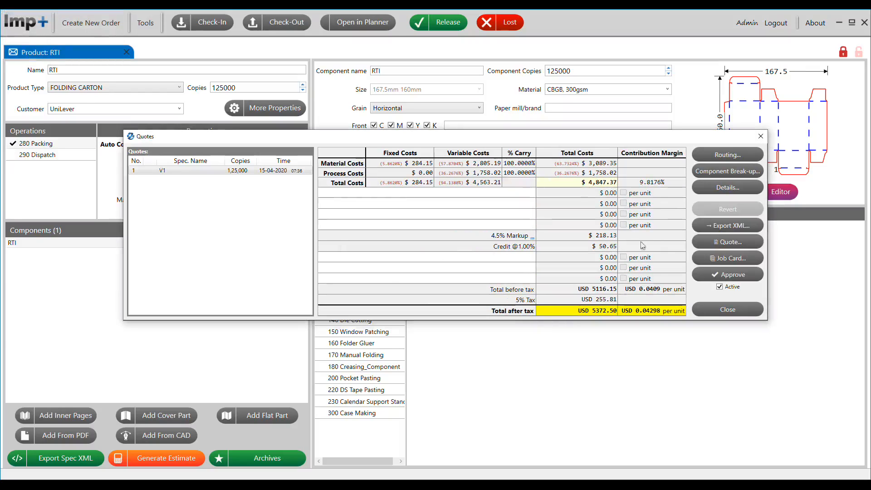
Step: Preview the archived quote document full-size and read its specification, quantity, pricing and terms
{"action": "left_click", "coordinate": [719, 242]}
{"action": "double_click", "coordinate": [451, 73]}
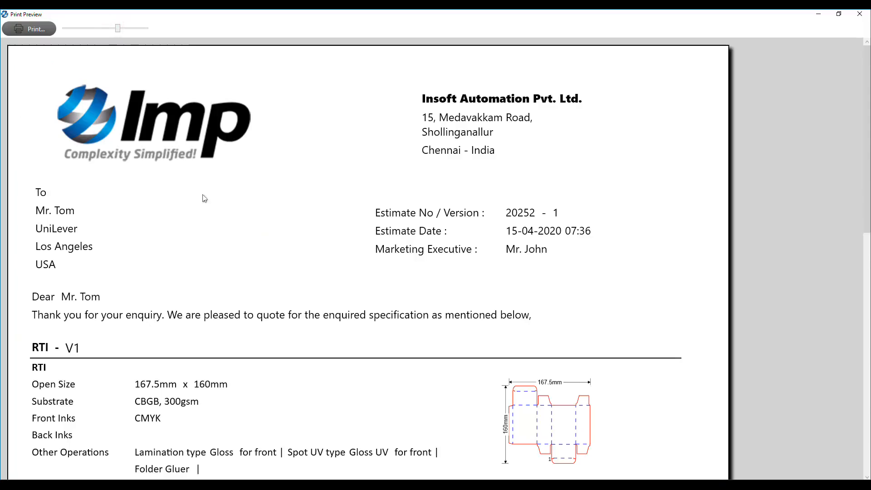
{"action": "left_click", "coordinate": [118, 28]}
{"action": "scroll", "coordinate": [203, 198], "scroll_direction": "down", "scroll_amount": 1}
{"action": "scroll", "coordinate": [203, 200], "scroll_direction": "down", "scroll_amount": 4}
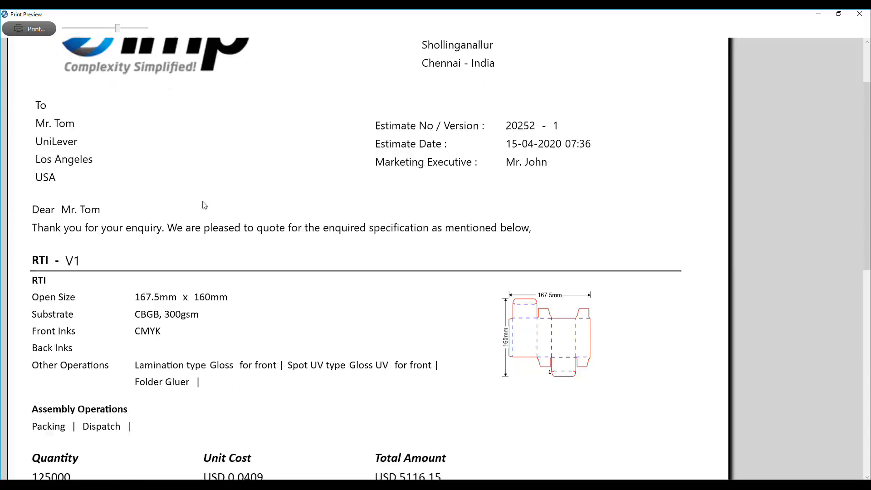
{"action": "scroll", "coordinate": [204, 205], "scroll_direction": "down", "scroll_amount": 6}
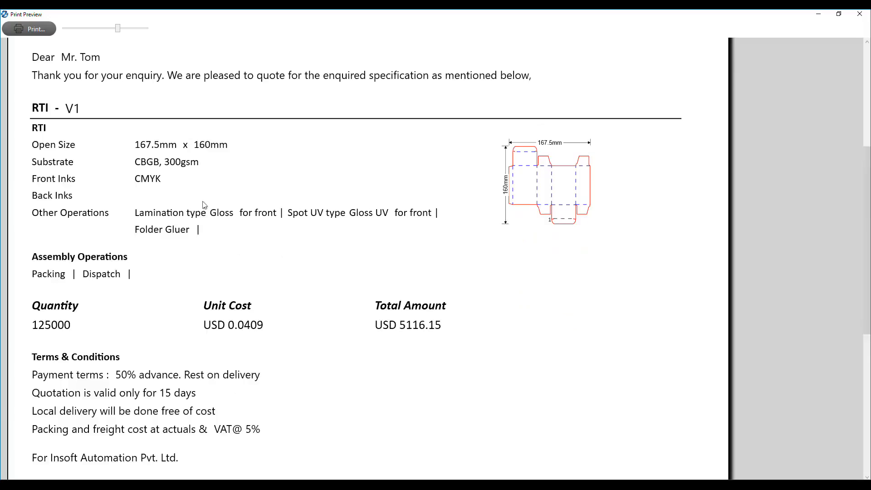
{"action": "scroll", "coordinate": [204, 205], "scroll_direction": "down", "scroll_amount": 3}
{"action": "scroll", "coordinate": [204, 205], "scroll_direction": "up", "scroll_amount": 4}
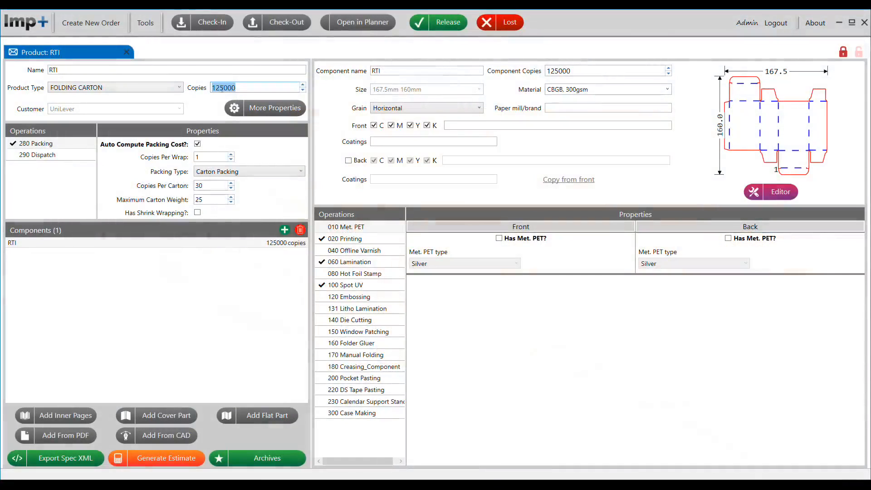
Step: Set the product's copies to 5000 and generate a second estimate
{"action": "type", "text": "5000"}
{"action": "key", "text": "Tab"}
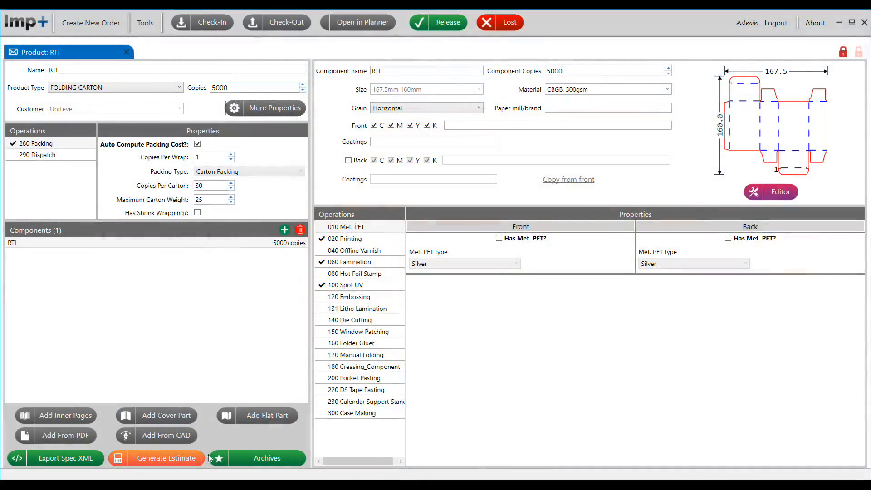
{"action": "left_click", "coordinate": [186, 457]}
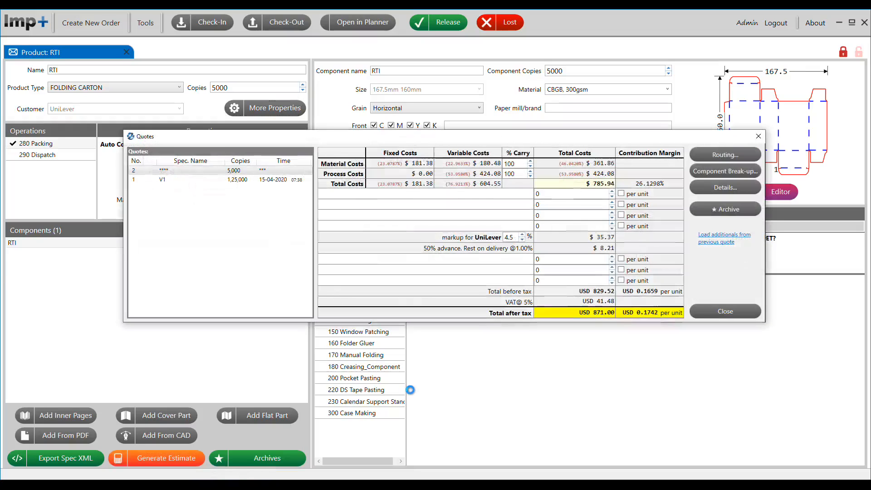
Step: Review the routing details and layout of the 5,000-copy estimate
{"action": "left_click", "coordinate": [715, 157]}
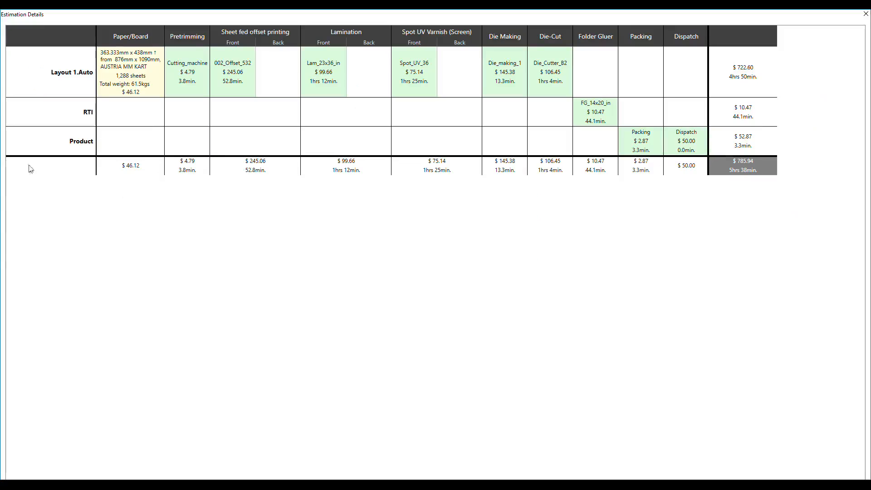
{"action": "mouse_move", "coordinate": [43, 82]}
{"action": "left_click", "coordinate": [866, 15]}
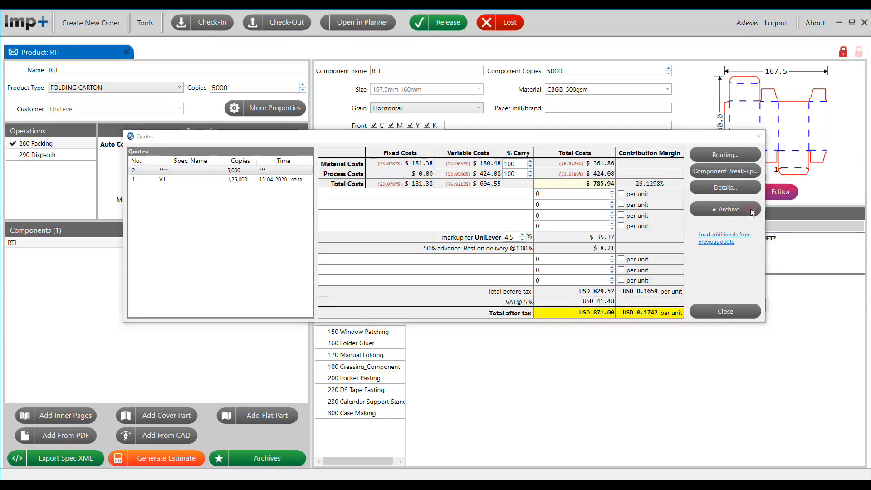
Step: Archive the 5,000-copy quote as V1 and preview its quote document full-size
{"action": "left_click", "coordinate": [725, 209]}
{"action": "key", "text": "Return"}
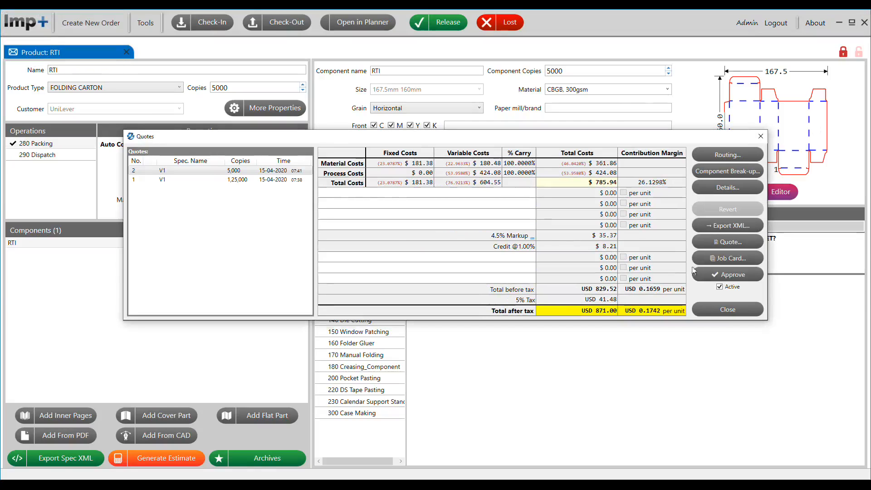
{"action": "left_click", "coordinate": [708, 242]}
{"action": "double_click", "coordinate": [410, 77]}
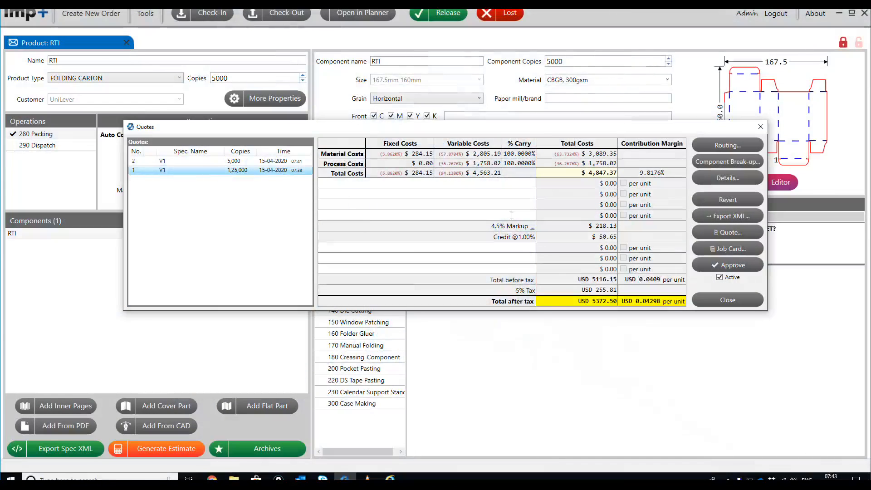
Step: Approve the archived 125,000-copy quote and release the product
{"action": "left_click", "coordinate": [283, 170]}
{"action": "left_click", "coordinate": [727, 265]}
{"action": "left_click", "coordinate": [727, 300]}
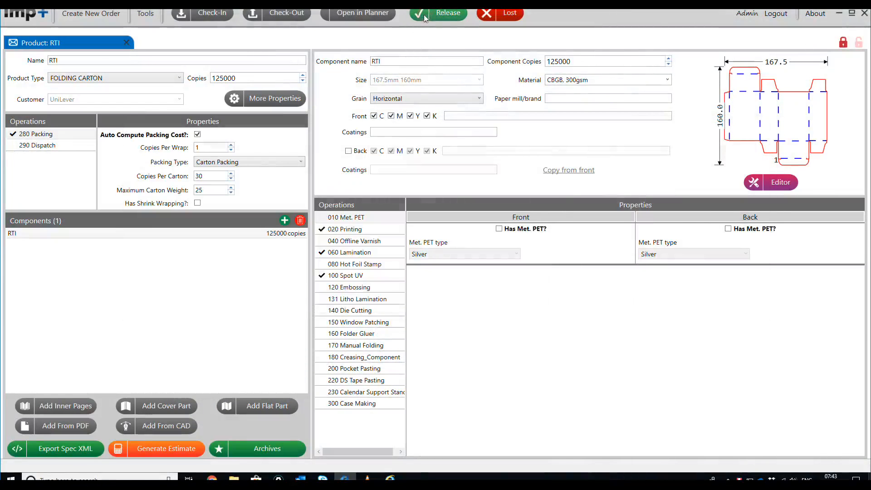
{"action": "left_click", "coordinate": [424, 15]}
{"action": "left_click", "coordinate": [508, 308]}
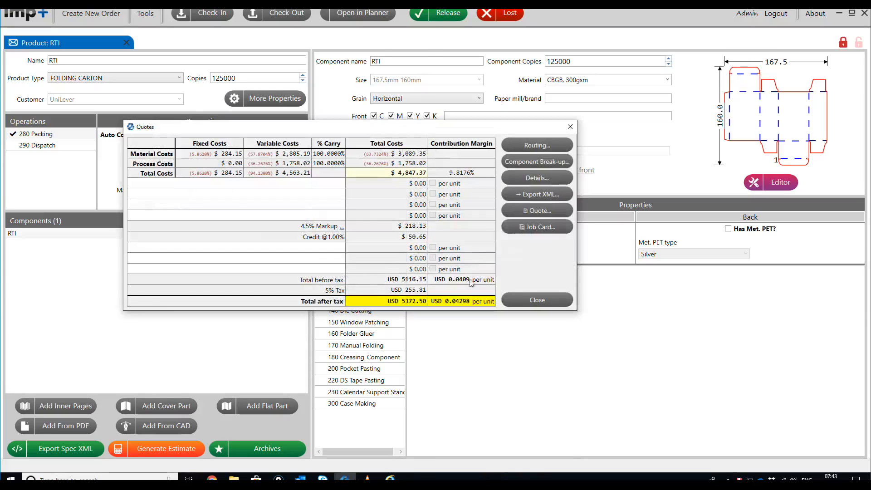
Step: Preview the job card of the released order and examine its layout, operations, packing and dispatch details
{"action": "left_click", "coordinate": [536, 227]}
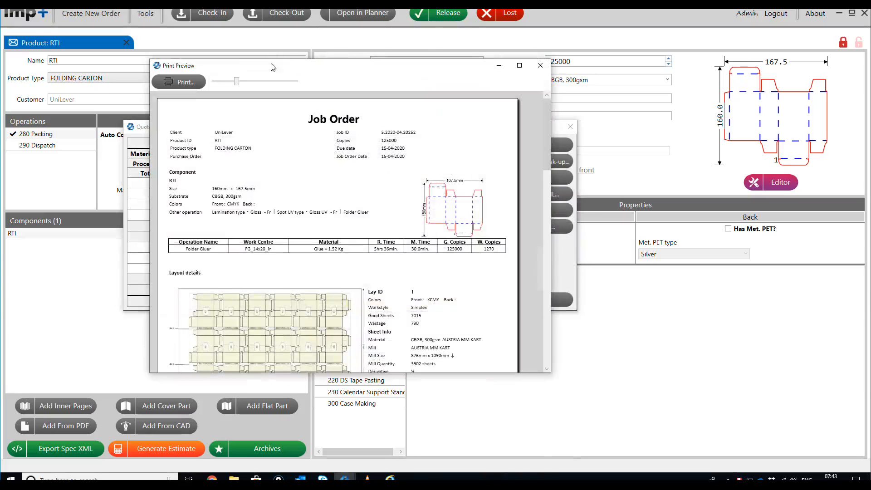
{"action": "double_click", "coordinate": [272, 64]}
{"action": "scroll", "coordinate": [349, 180], "scroll_direction": "up", "scroll_amount": 2, "text": "ctrl"}
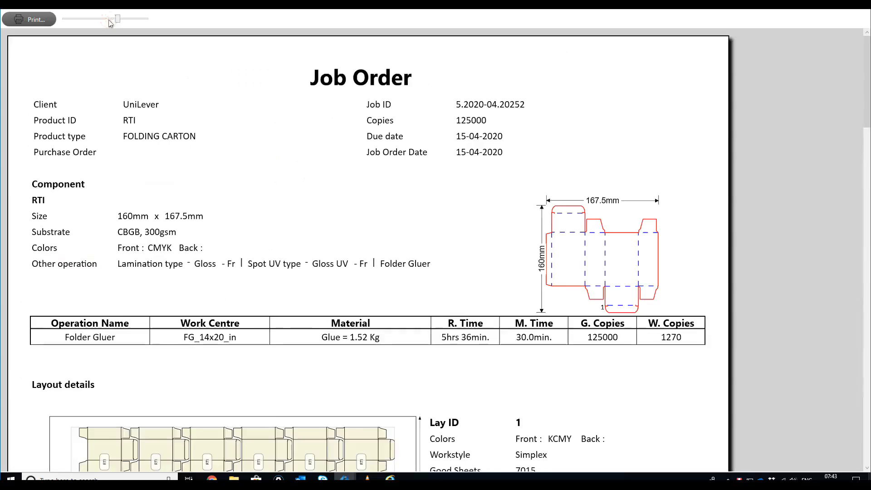
{"action": "scroll", "coordinate": [349, 180], "scroll_direction": "down", "scroll_amount": 3}
{"action": "scroll", "coordinate": [349, 180], "scroll_direction": "down", "scroll_amount": 7}
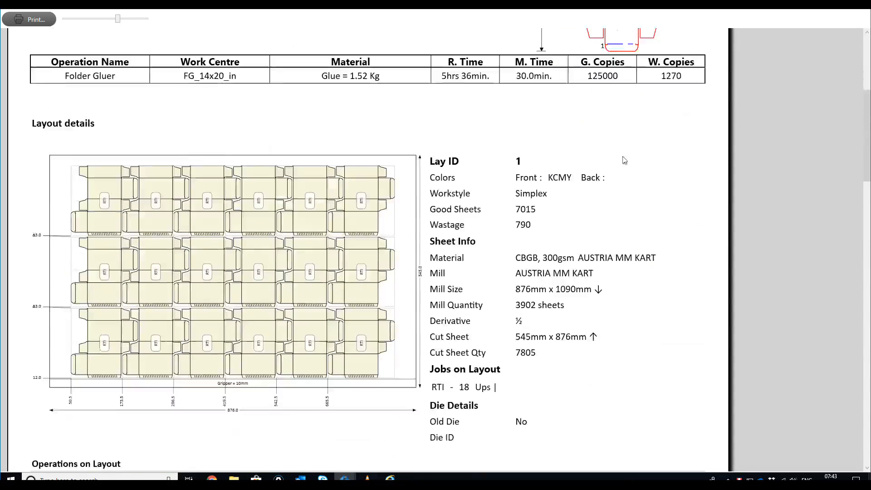
{"action": "scroll", "coordinate": [675, 136], "scroll_direction": "down", "scroll_amount": 5}
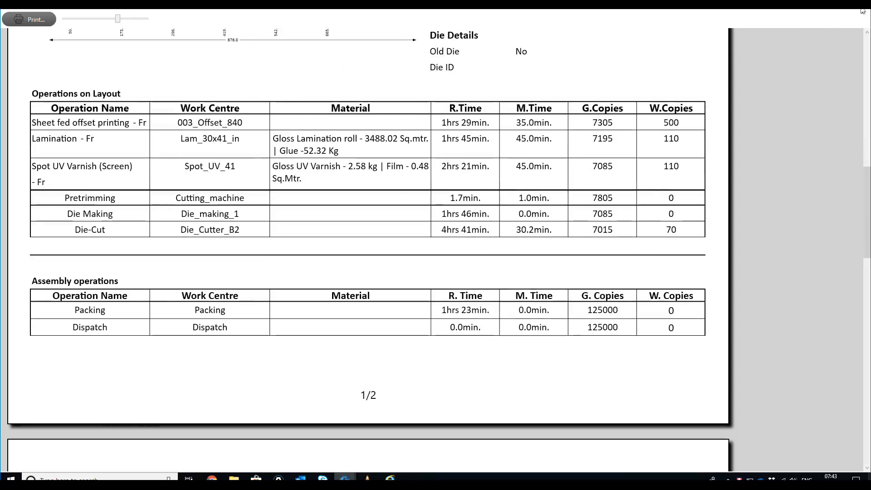
{"action": "scroll", "coordinate": [793, 60], "scroll_direction": "down", "scroll_amount": 3}
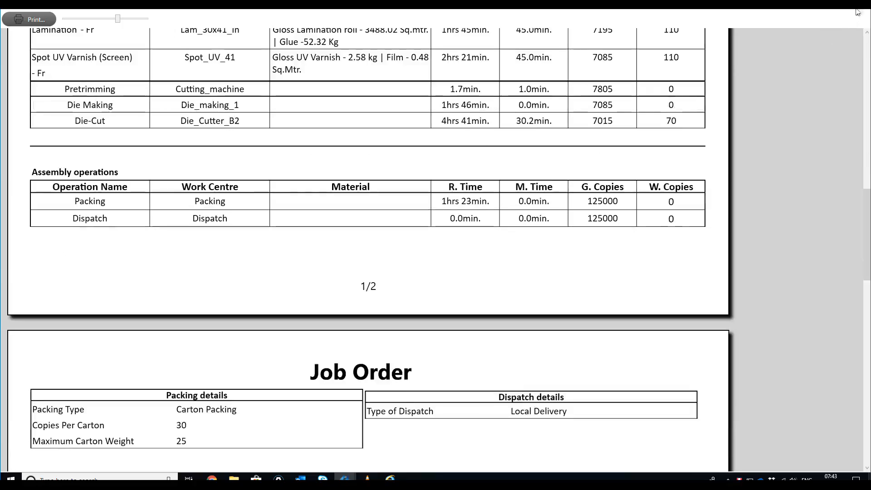
{"action": "left_click", "coordinate": [857, 12]}
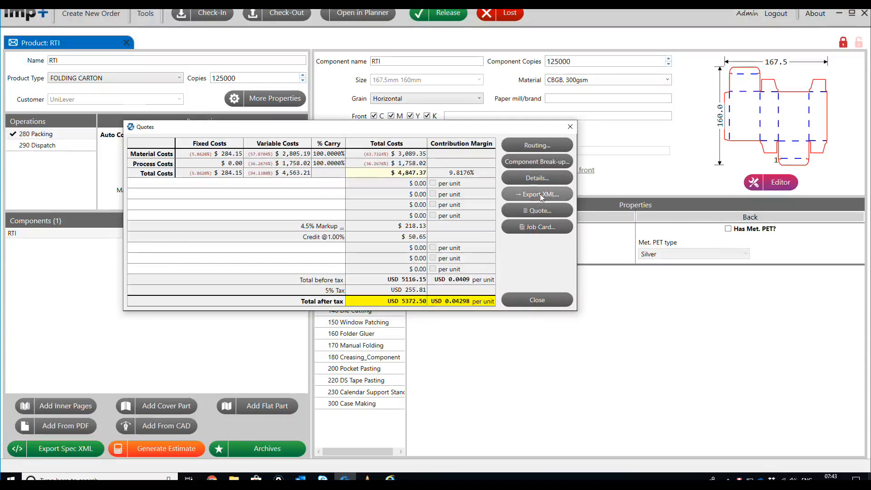
Step: Try to export the released quote as an XML file named RTI on the desktop
{"action": "left_click", "coordinate": [538, 194]}
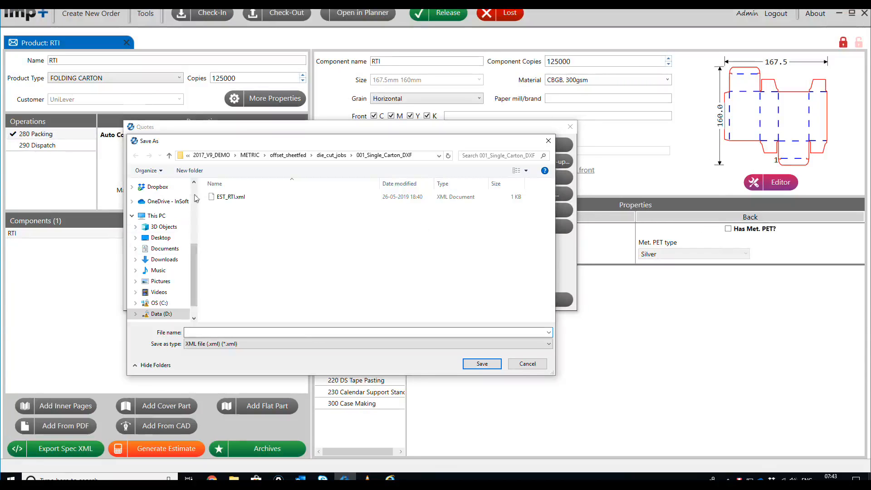
{"action": "scroll", "coordinate": [165, 204], "scroll_direction": "up", "scroll_amount": 5}
{"action": "left_click", "coordinate": [160, 201]}
{"action": "type", "text": "RTI"}
{"action": "left_click", "coordinate": [526, 364]}
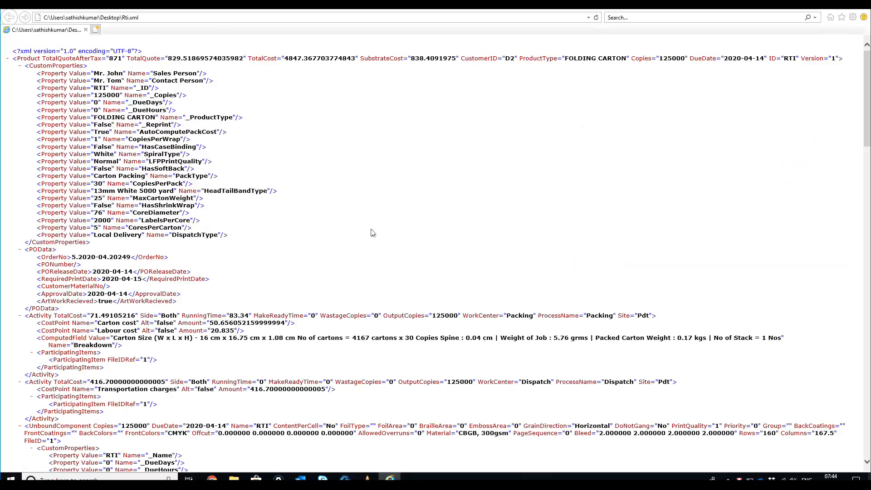
Step: Examine the exported Rti.xml file through its order data, packing and dispatch activities and component properties
{"action": "scroll", "coordinate": [371, 232], "scroll_direction": "down", "scroll_amount": 7}
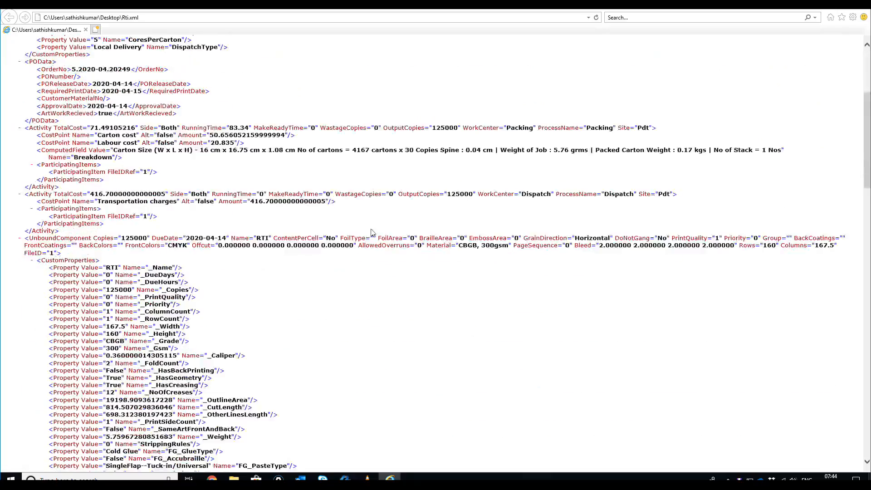
{"action": "scroll", "coordinate": [371, 232], "scroll_direction": "down", "scroll_amount": 8}
{"action": "scroll", "coordinate": [371, 232], "scroll_direction": "down", "scroll_amount": 6}
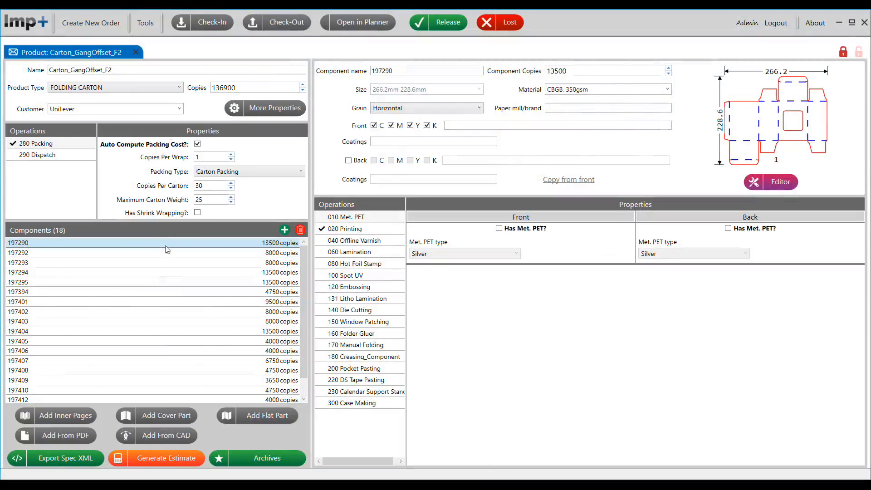
Step: Review several components of the Carton_GangOffset_F2 product, including 197394, 197404 and 197407
{"action": "left_click", "coordinate": [160, 261]}
{"action": "left_click", "coordinate": [156, 292]}
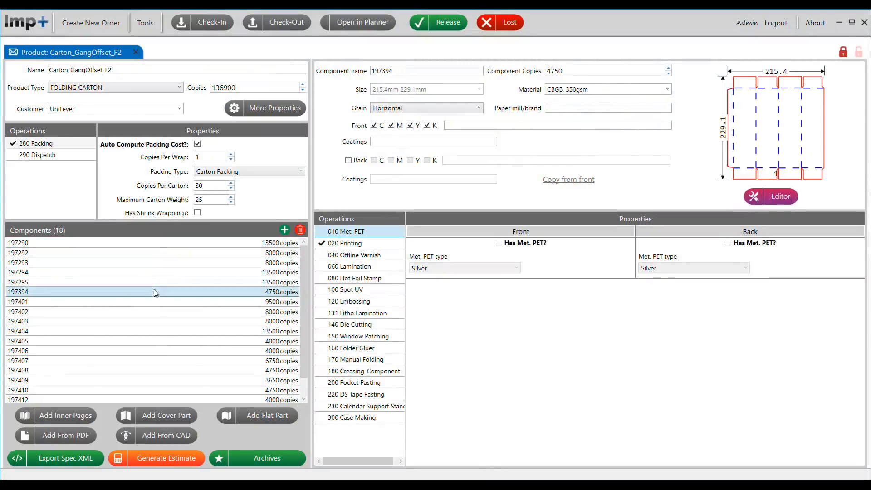
{"action": "left_click", "coordinate": [154, 312]}
{"action": "left_click", "coordinate": [151, 332]}
{"action": "left_click", "coordinate": [152, 359]}
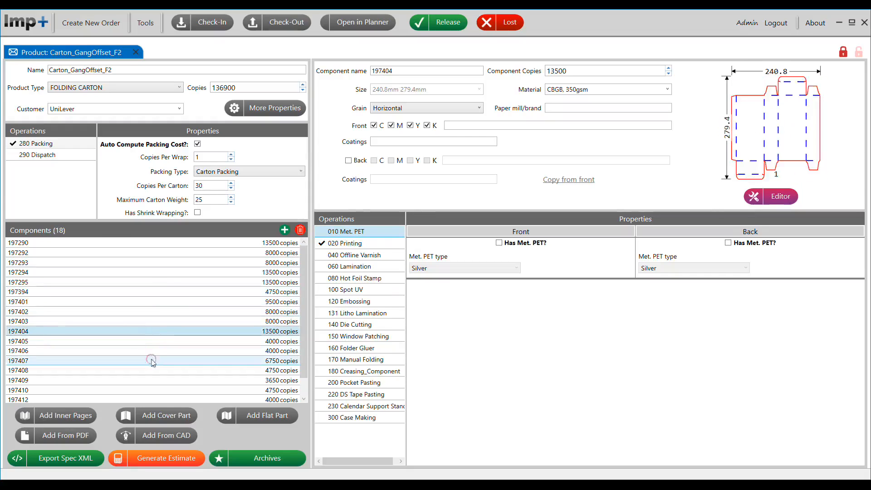
Step: Generate the estimate for Carton_GangOffset_F2, preview a ganged layout in its routing, and open the component break-up
{"action": "left_click", "coordinate": [159, 456]}
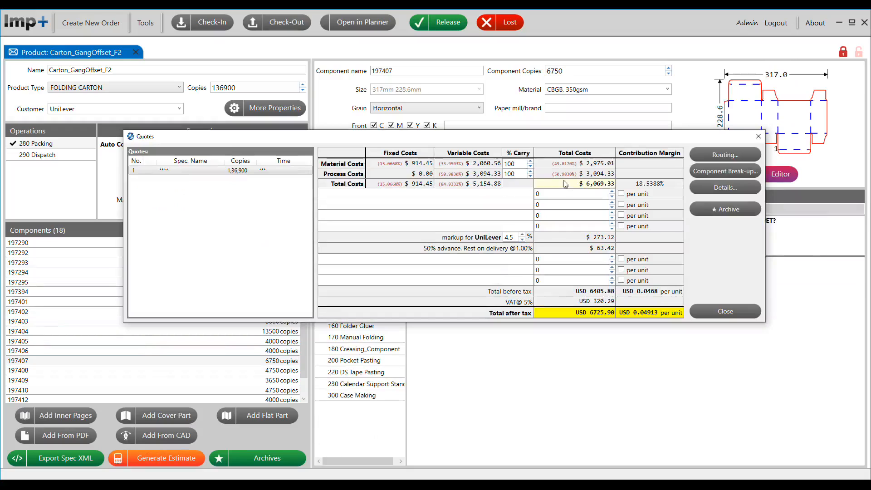
{"action": "left_click", "coordinate": [709, 159]}
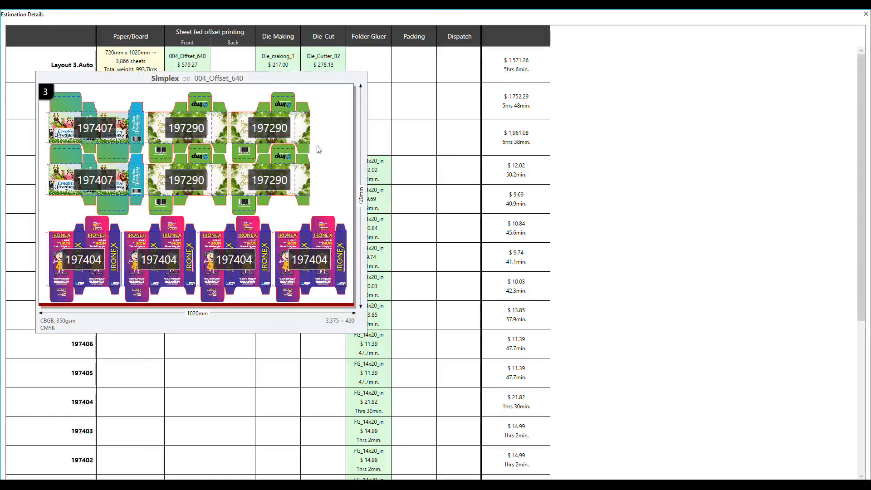
{"action": "mouse_move", "coordinate": [256, 148]}
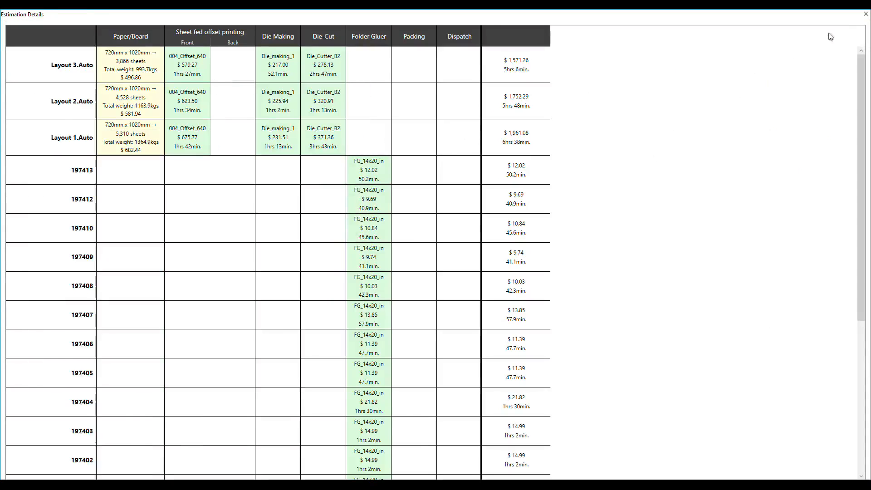
{"action": "left_click", "coordinate": [864, 14]}
{"action": "left_click", "coordinate": [732, 169]}
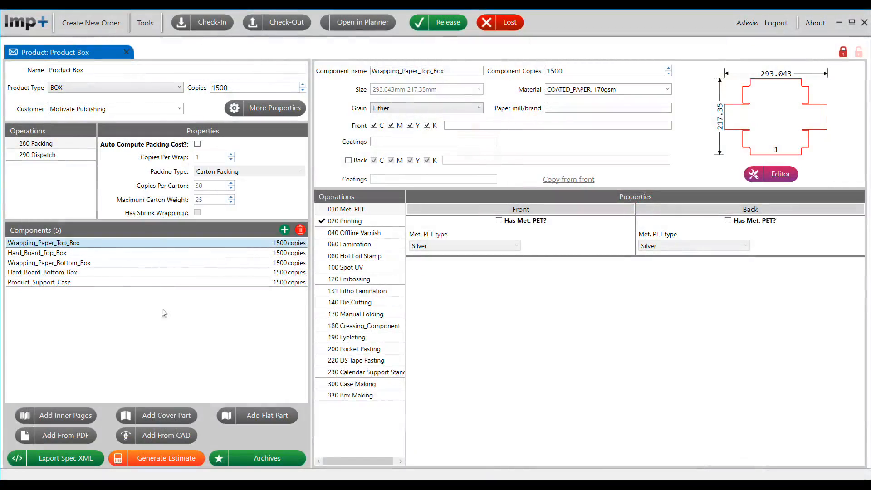
Step: Review the wrapping paper, hard board and support case components of the Product Box
{"action": "left_click", "coordinate": [90, 255]}
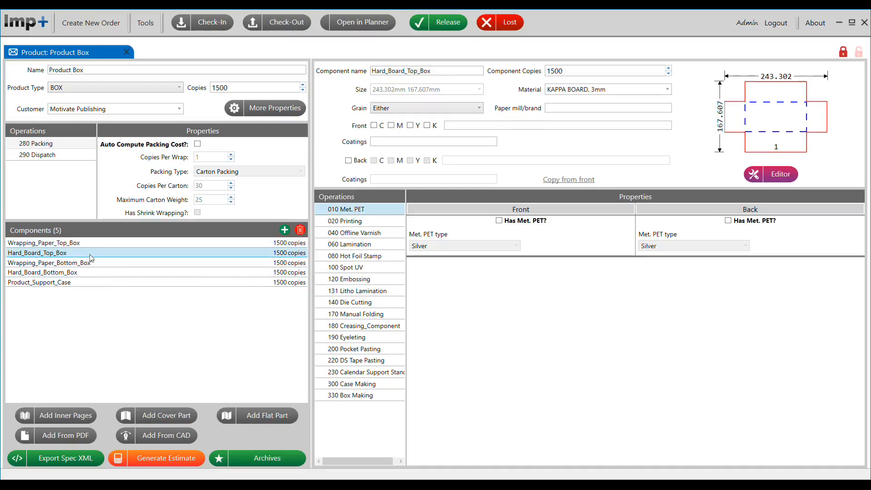
{"action": "left_click", "coordinate": [76, 273]}
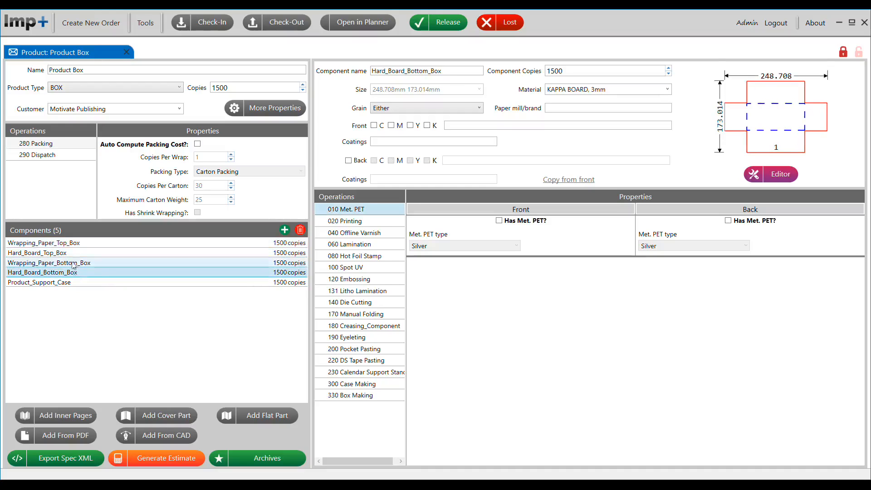
{"action": "left_click", "coordinate": [73, 245]}
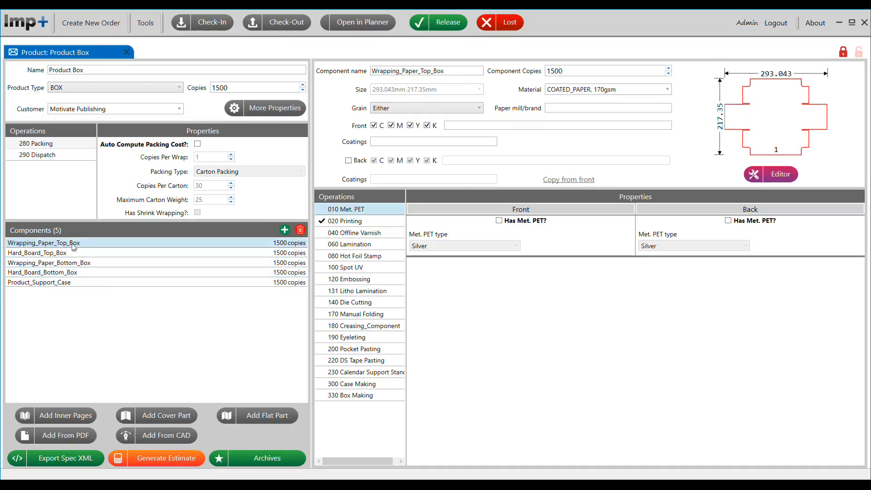
{"action": "left_click", "coordinate": [63, 284]}
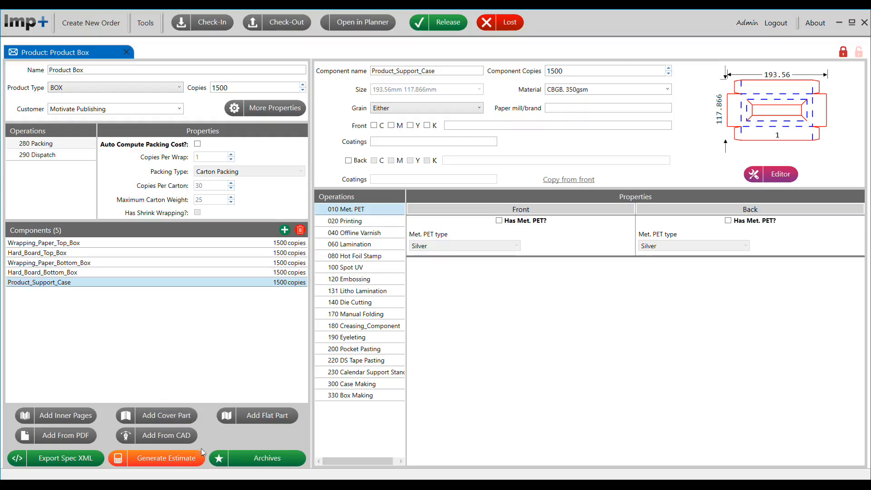
Step: Generate the Product Box estimate and examine its routing layouts, rigid box making and inner tray fixing costs
{"action": "left_click", "coordinate": [180, 458]}
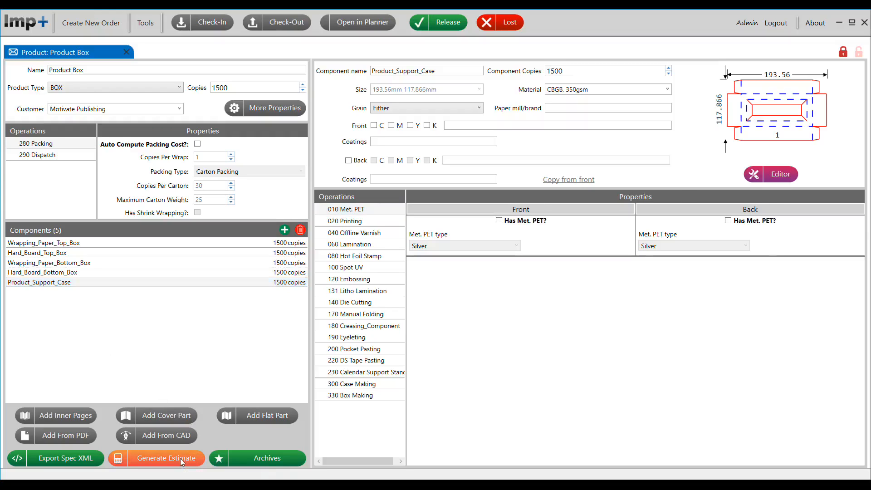
{"action": "left_click", "coordinate": [707, 152]}
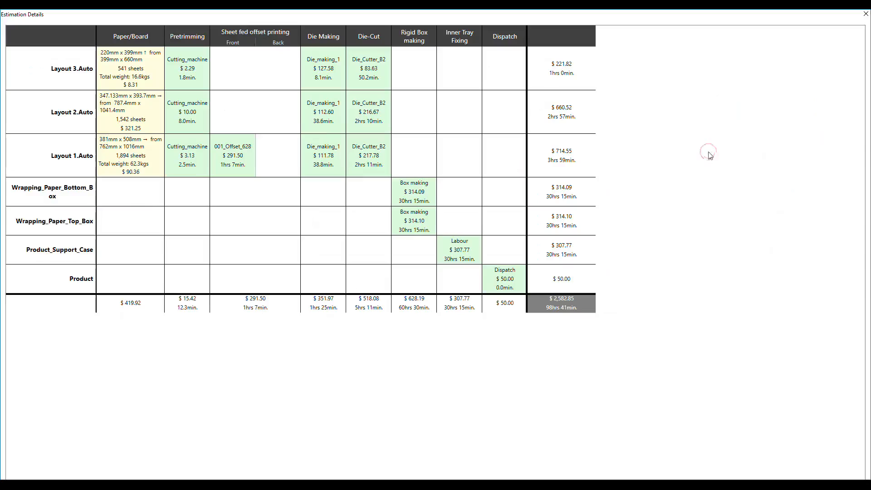
{"action": "mouse_move", "coordinate": [53, 157]}
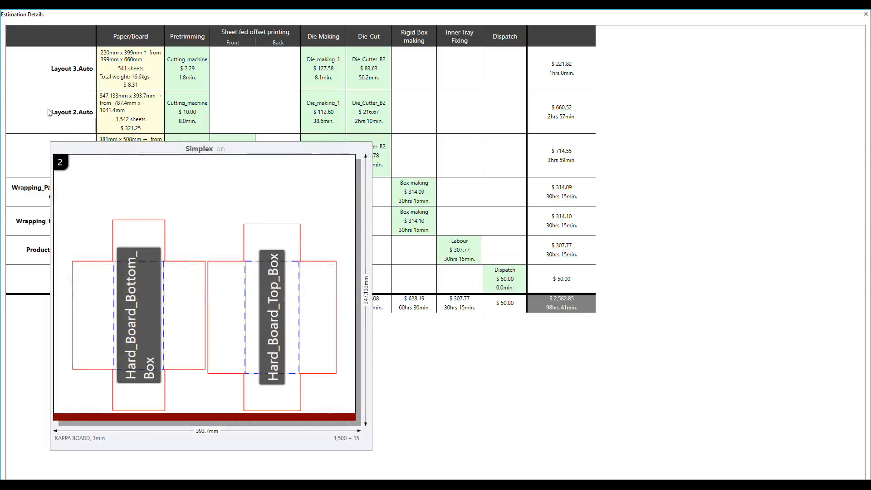
{"action": "mouse_move", "coordinate": [56, 77]}
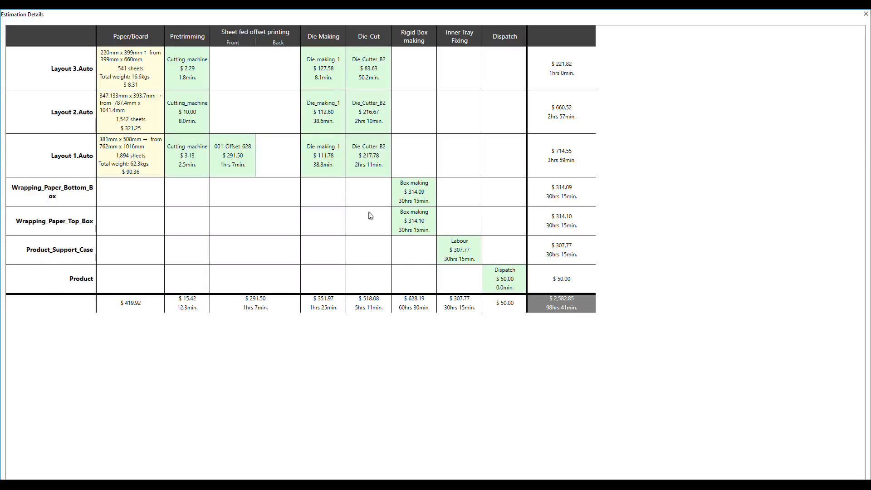
{"action": "mouse_move", "coordinate": [410, 200]}
{"action": "mouse_move", "coordinate": [466, 252]}
{"action": "left_click", "coordinate": [865, 14]}
Step: Archive the Product Box quote as V1, checking in the product with the offered ID and due date
{"action": "left_click", "coordinate": [727, 210]}
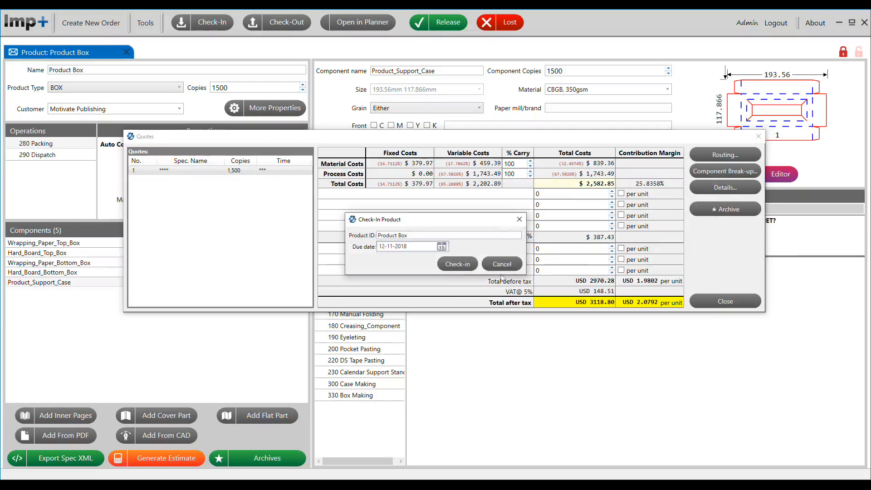
{"action": "left_click", "coordinate": [461, 265]}
{"action": "type", "text": "V"}
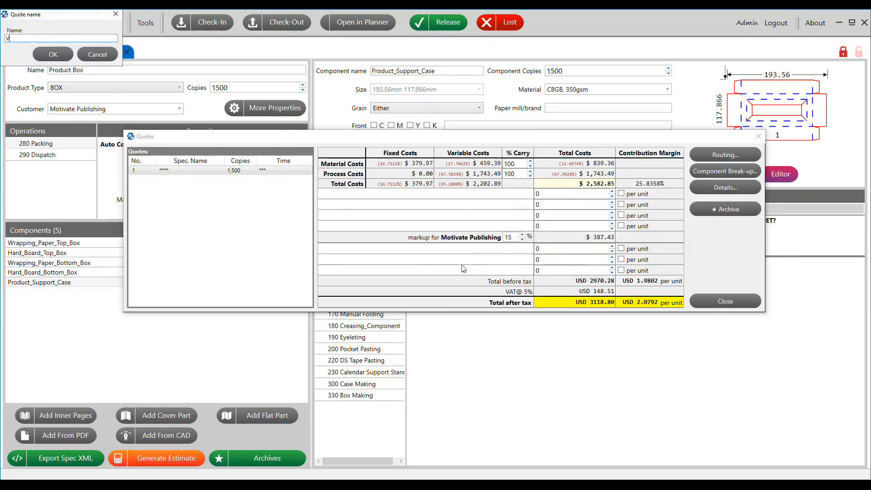
{"action": "type", "text": "1"}
{"action": "key", "text": "Return"}
Step: Preview the Product Box quote document full-size and read through its component specifications
{"action": "left_click", "coordinate": [710, 243]}
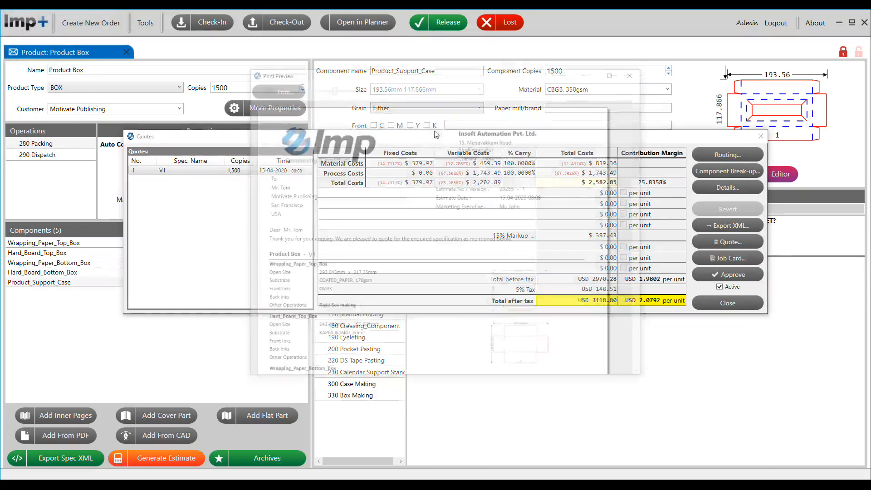
{"action": "left_click", "coordinate": [401, 72]}
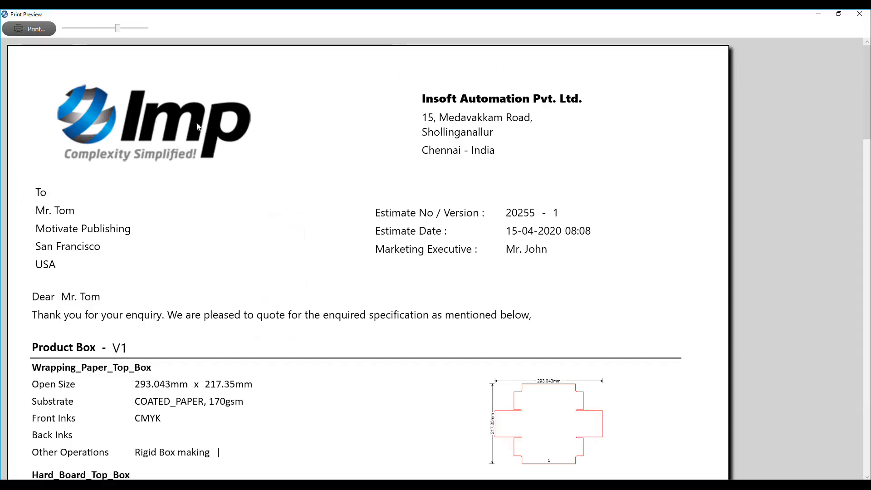
{"action": "scroll", "coordinate": [233, 184], "scroll_direction": "down", "scroll_amount": 5}
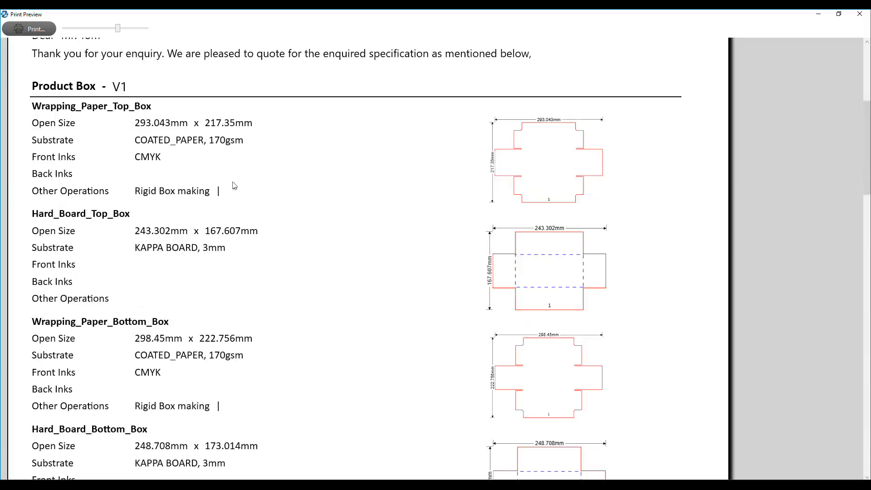
{"action": "scroll", "coordinate": [234, 185], "scroll_direction": "down", "scroll_amount": 4}
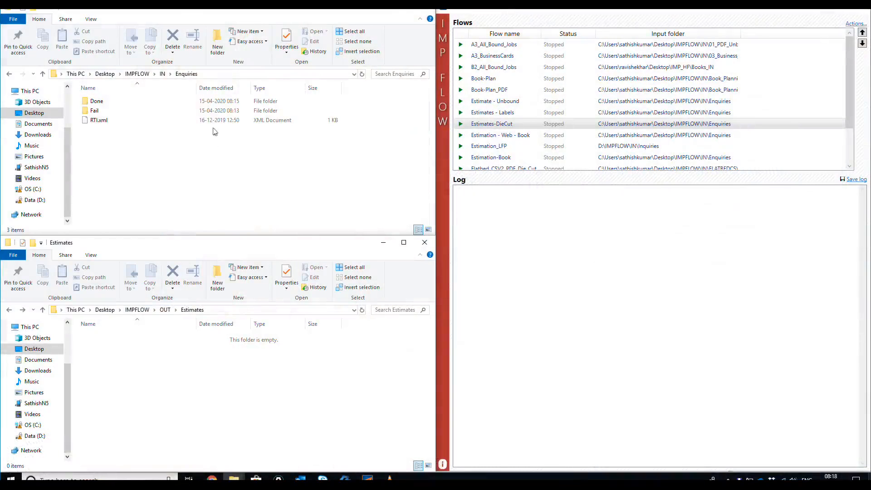
Step: Inspect the contents of the RTI.xml enquiry file in the IMPFLOW Enquiries folder, closing it when done
{"action": "left_click", "coordinate": [214, 121]}
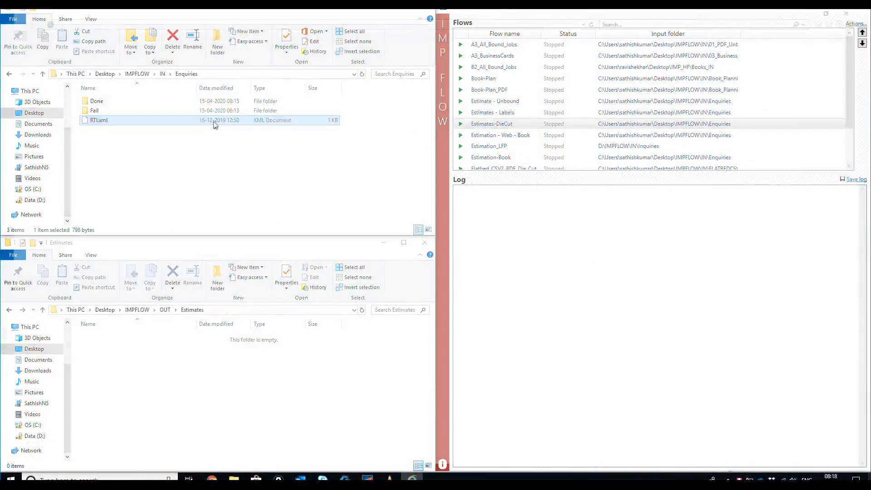
{"action": "double_click", "coordinate": [214, 121]}
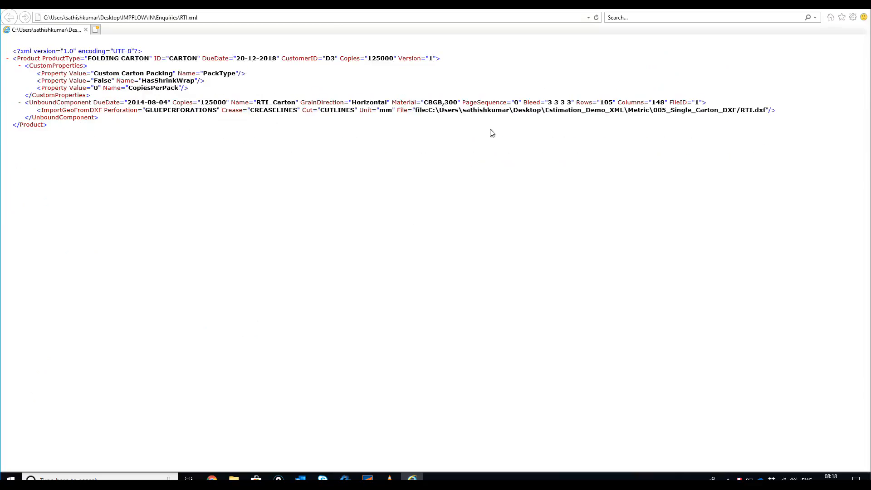
{"action": "left_click", "coordinate": [859, 10]}
Step: Run the Estimates-DieCut flow on the RTI.xml enquiry
{"action": "left_click", "coordinate": [460, 126]}
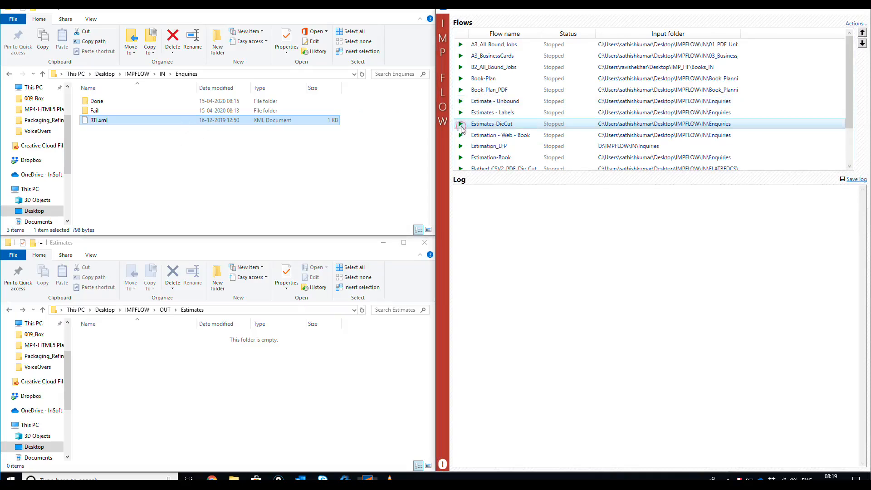
{"action": "left_click", "coordinate": [460, 124]}
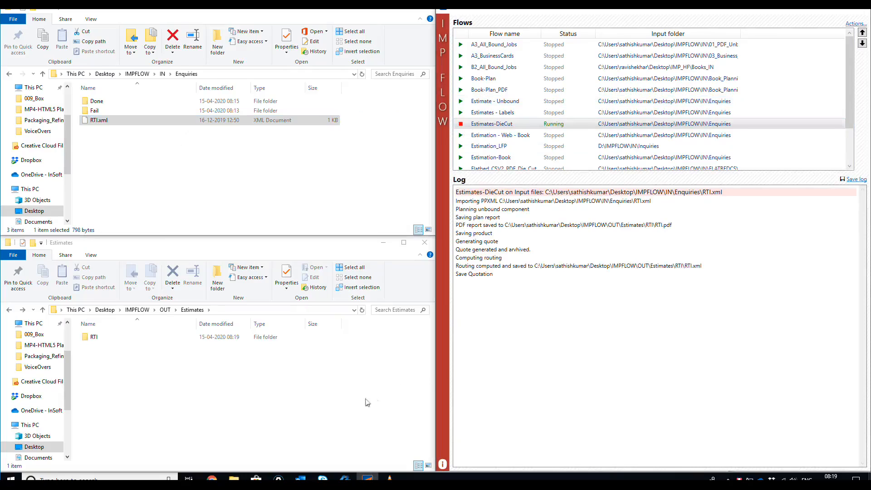
Step: View the RTI.xml file in the flow's RTI output folder, closing it when done
{"action": "double_click", "coordinate": [99, 339]}
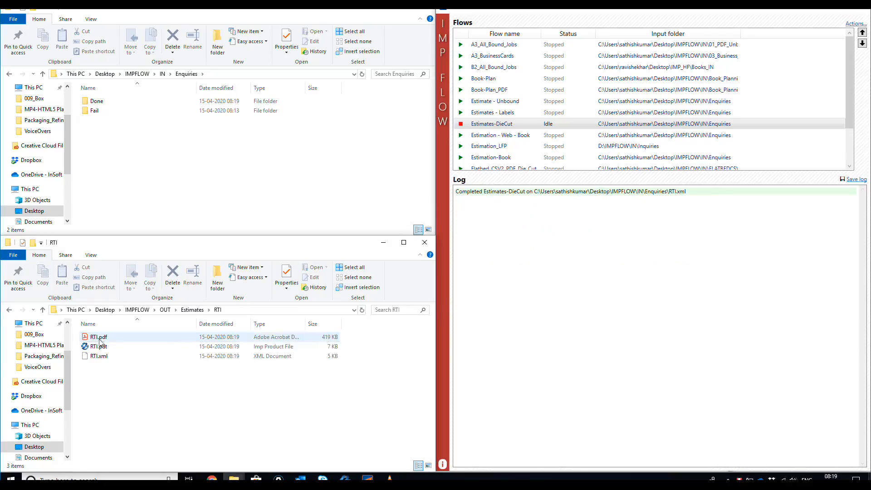
{"action": "double_click", "coordinate": [99, 355]}
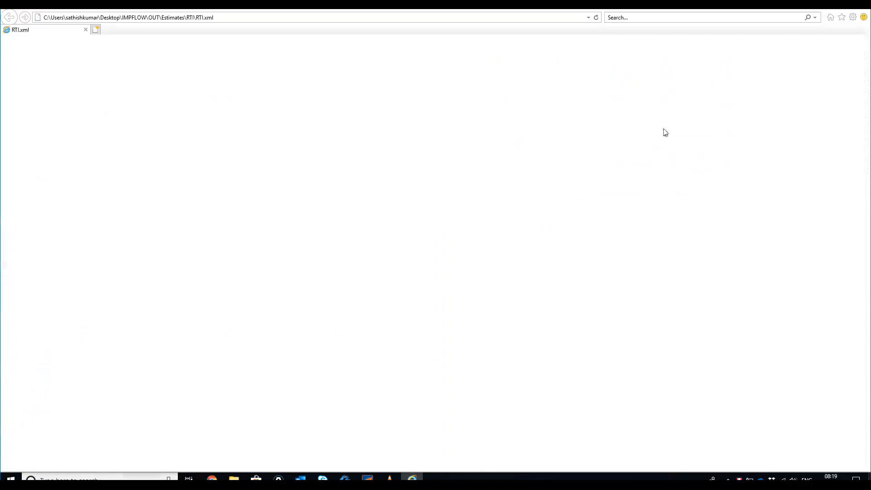
{"action": "left_click", "coordinate": [860, 10]}
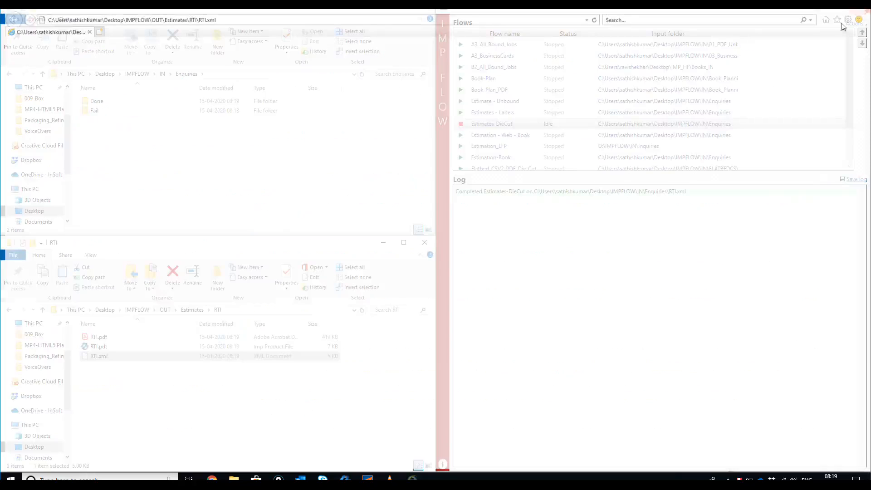
Step: Open the RTI.pdf quotation from the Estimates output and read its specifications, pricing and terms
{"action": "left_click", "coordinate": [193, 309]}
{"action": "double_click", "coordinate": [127, 346]}
{"action": "scroll", "coordinate": [391, 272], "scroll_direction": "down", "scroll_amount": 9}
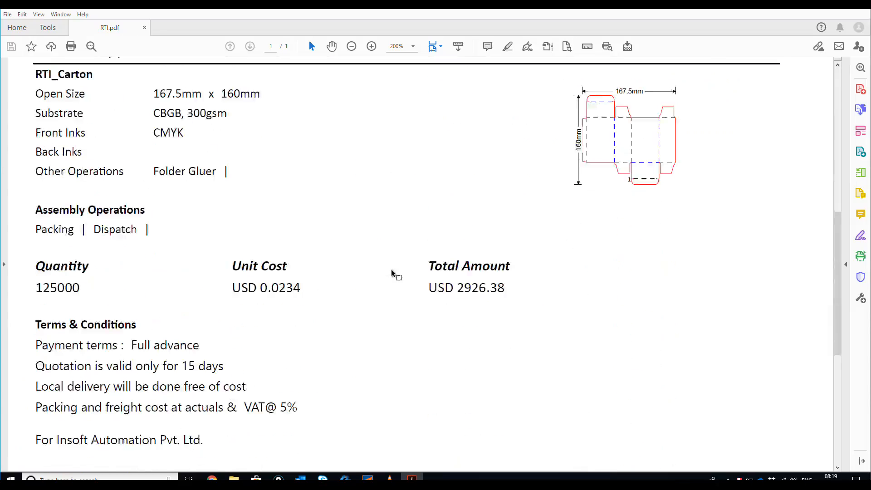
{"action": "scroll", "coordinate": [391, 268], "scroll_direction": "down", "scroll_amount": 1}
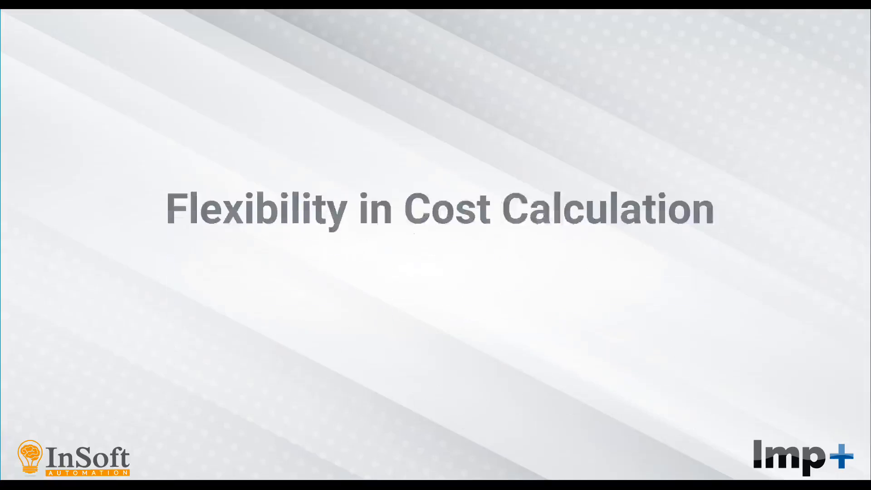